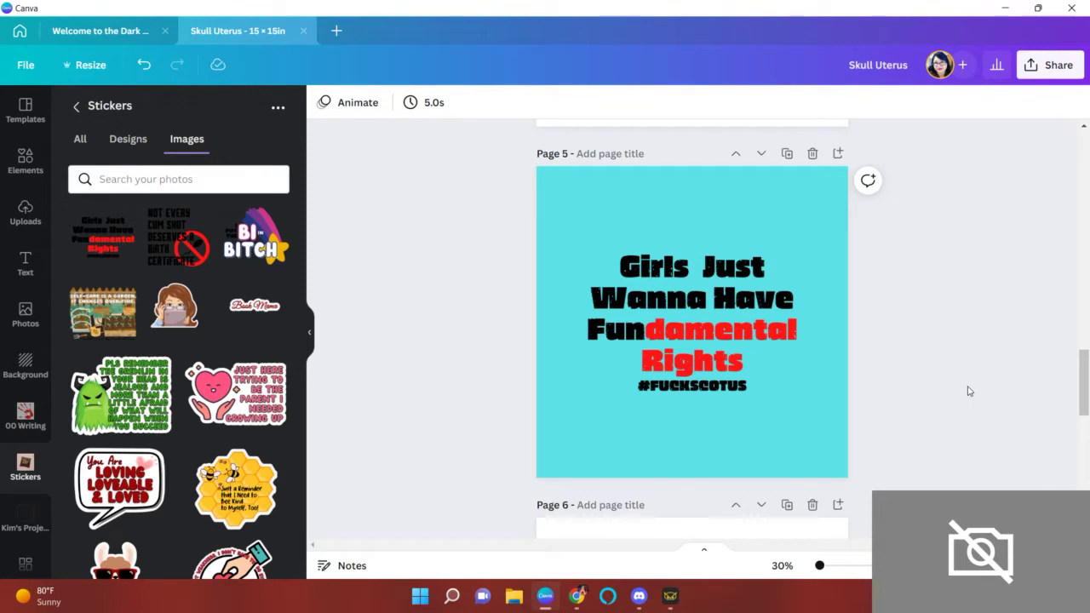
pyautogui.scroll(4, 933, 369)
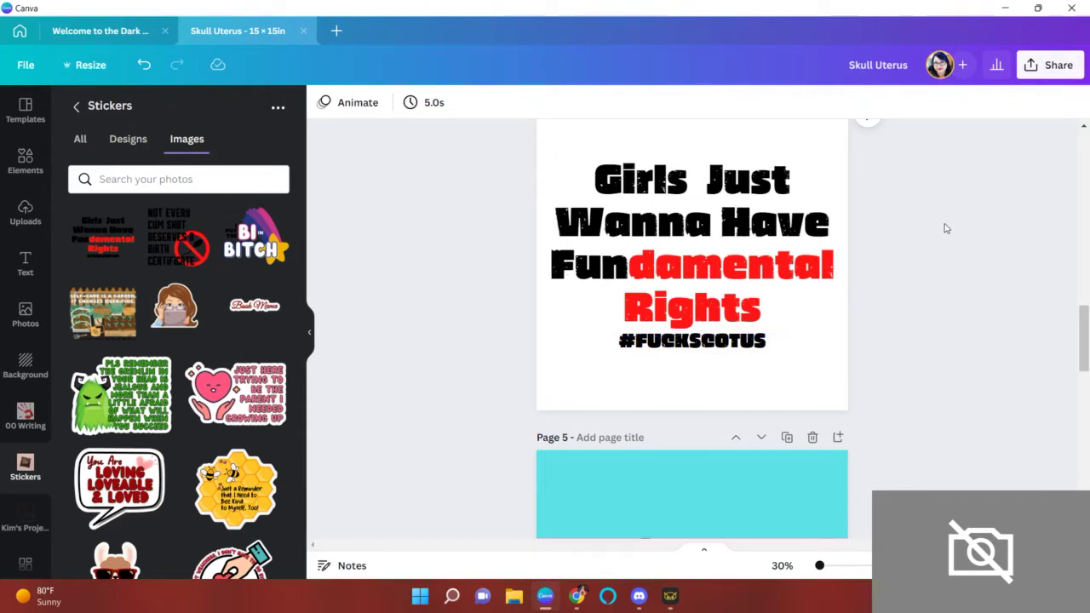
pyautogui.click(1057, 67)
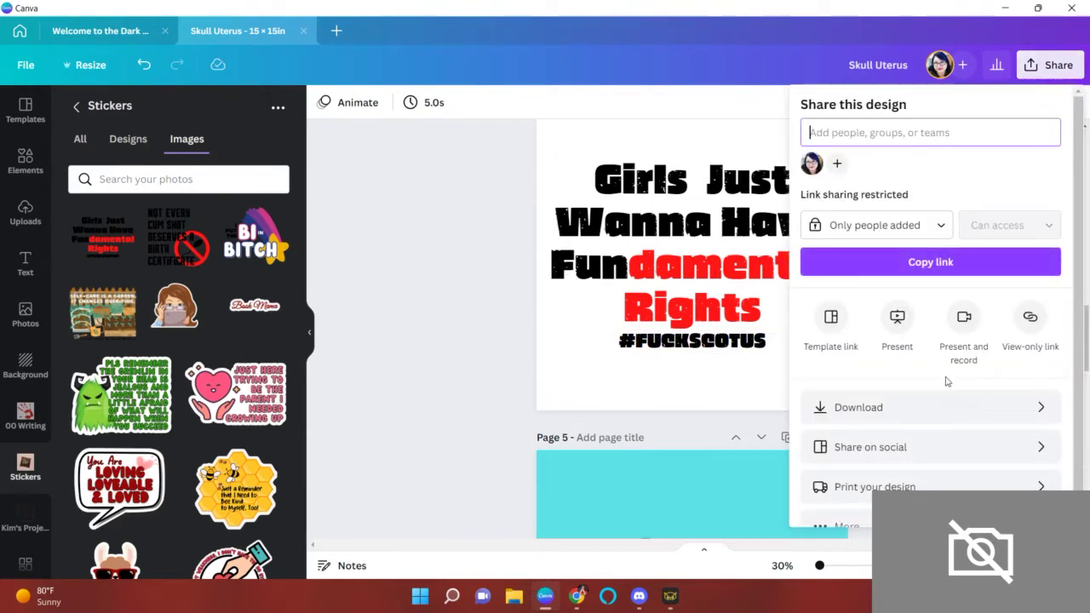
pyautogui.click(984, 409)
pyautogui.click(862, 251)
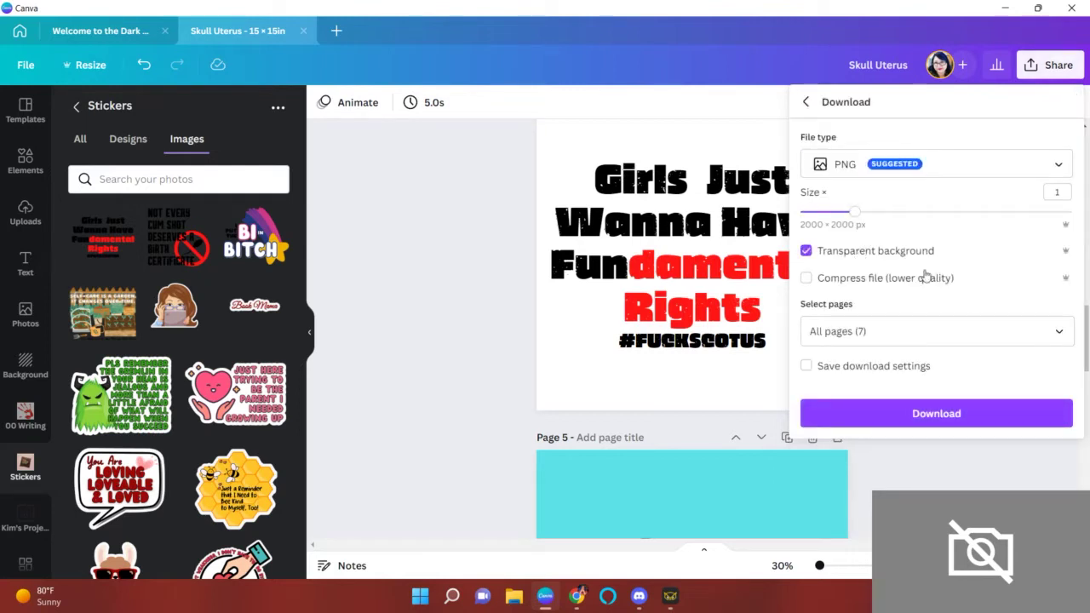
pyautogui.click(1068, 334)
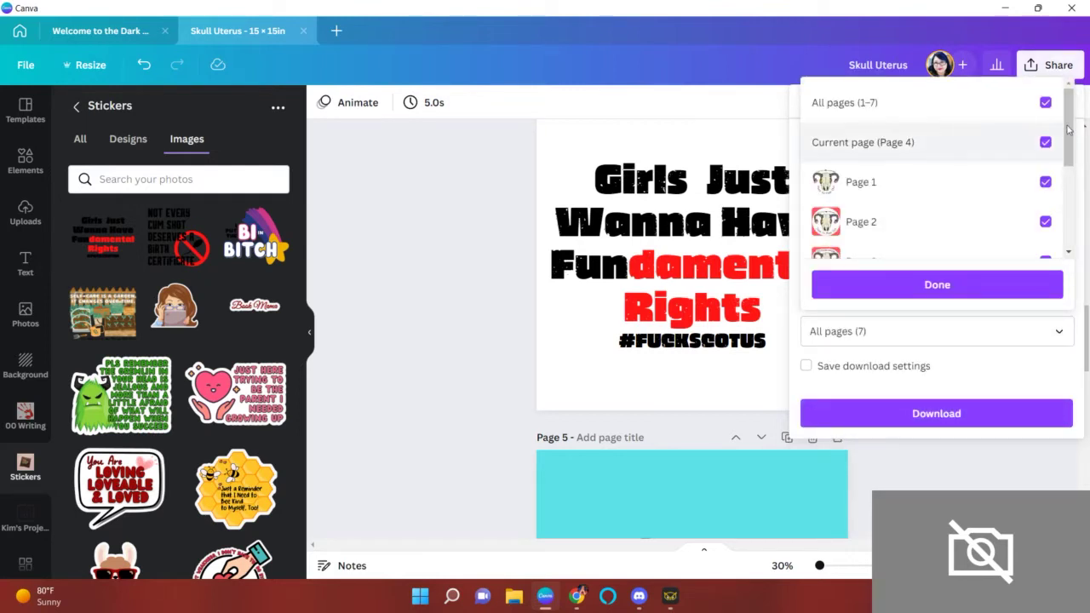
pyautogui.scroll(-1, 1068, 128)
pyautogui.click(1047, 85)
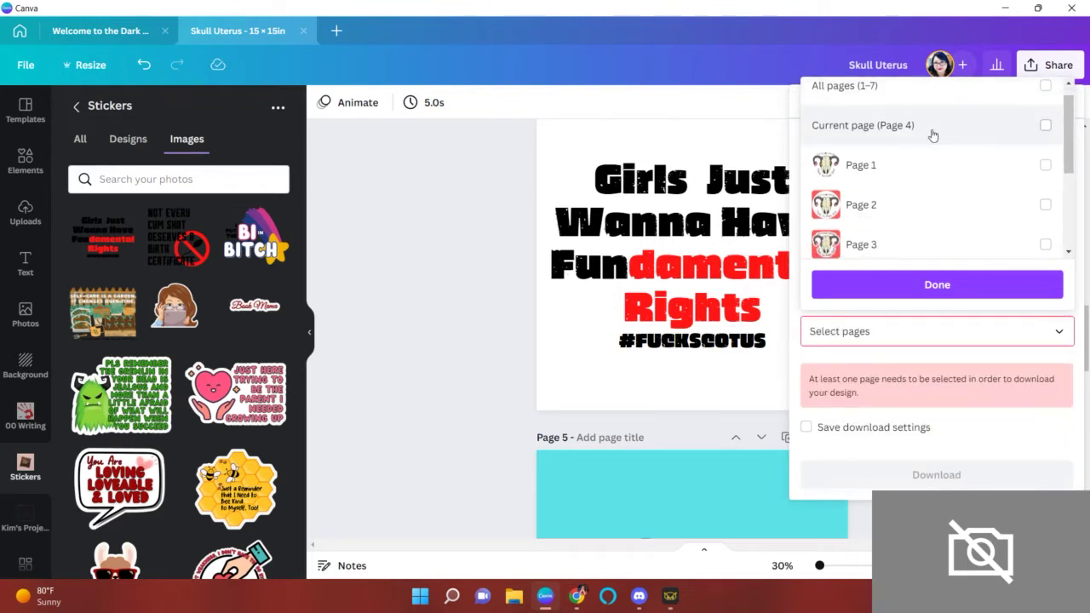
pyautogui.click(1046, 125)
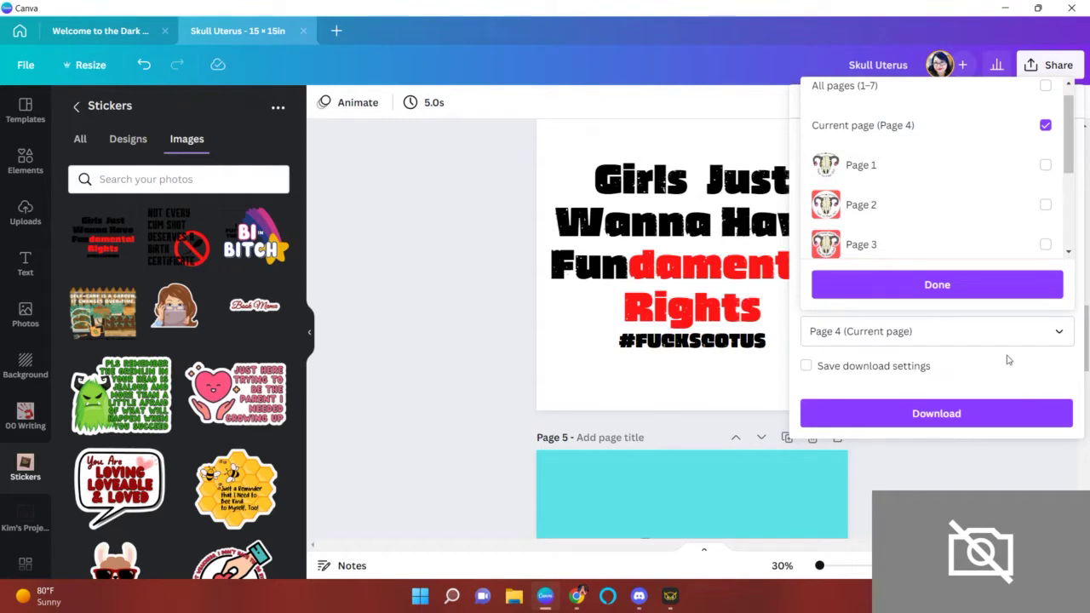
pyautogui.click(980, 286)
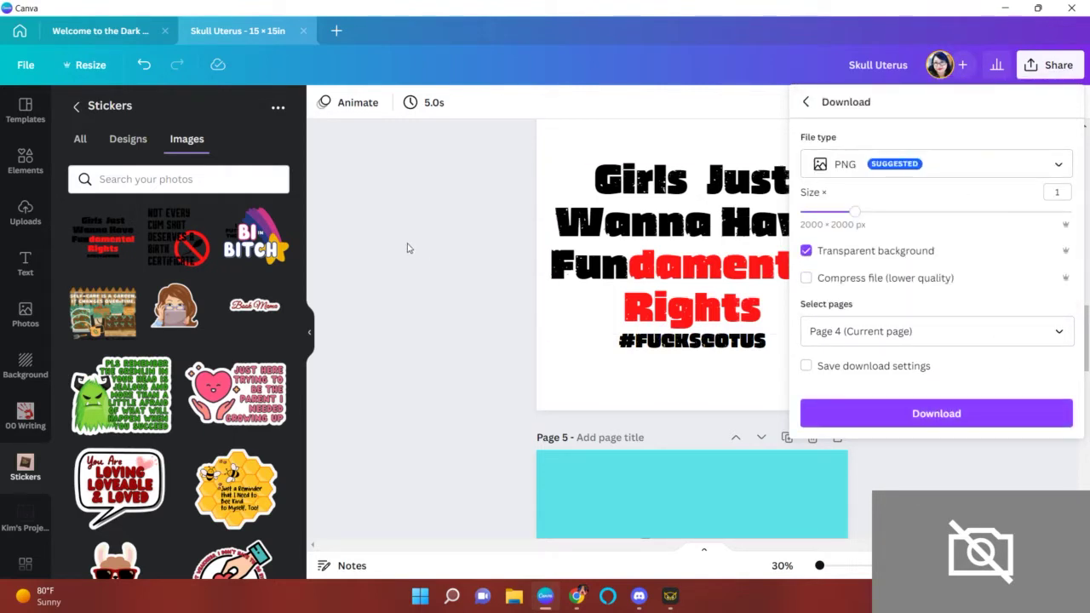
pyautogui.click(402, 216)
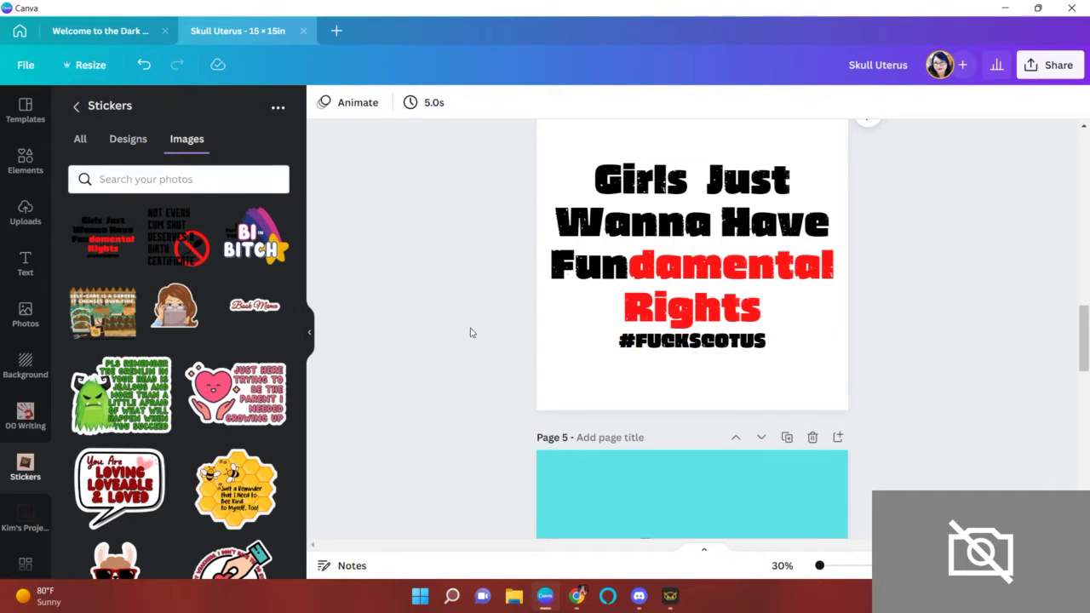
# Give the "Girls Just Wanna Have Fundamental Rights" image on page 5 a Glow shadow.
pyautogui.scroll(-4, 477, 340)
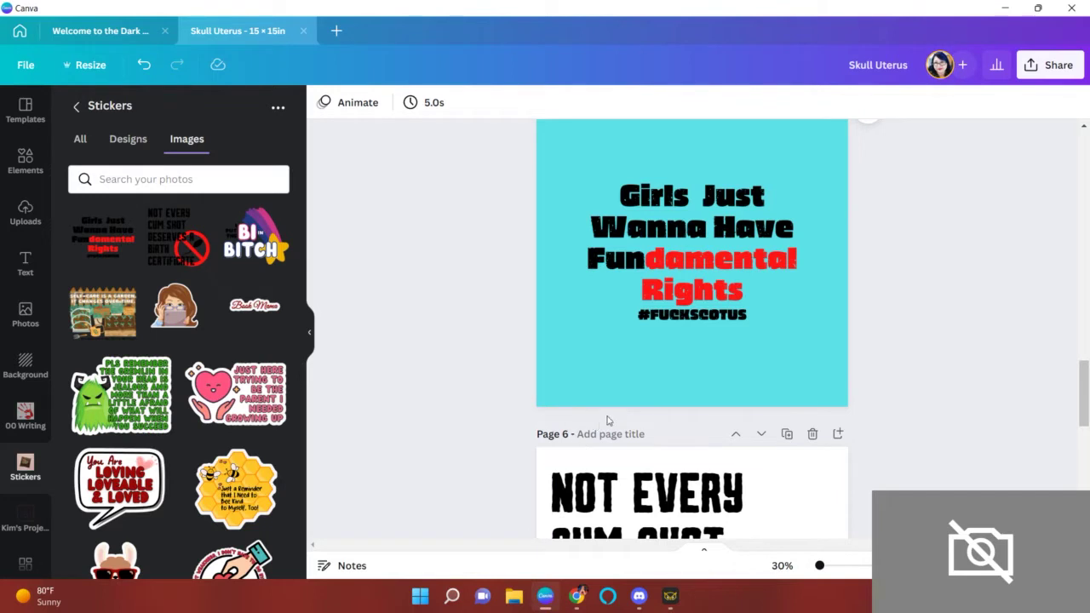
pyautogui.click(718, 281)
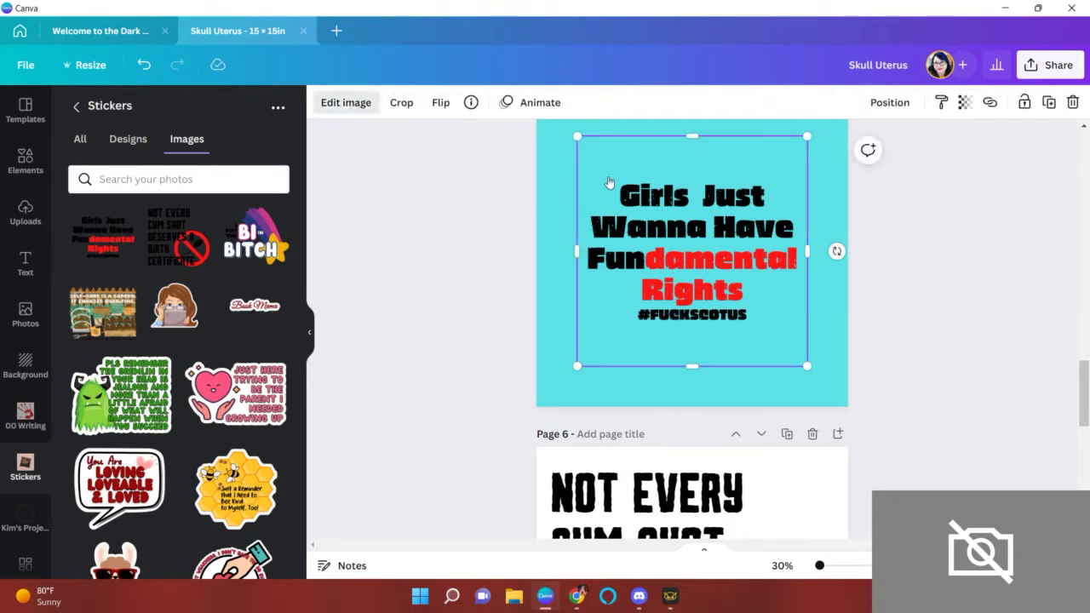
pyautogui.click(346, 102)
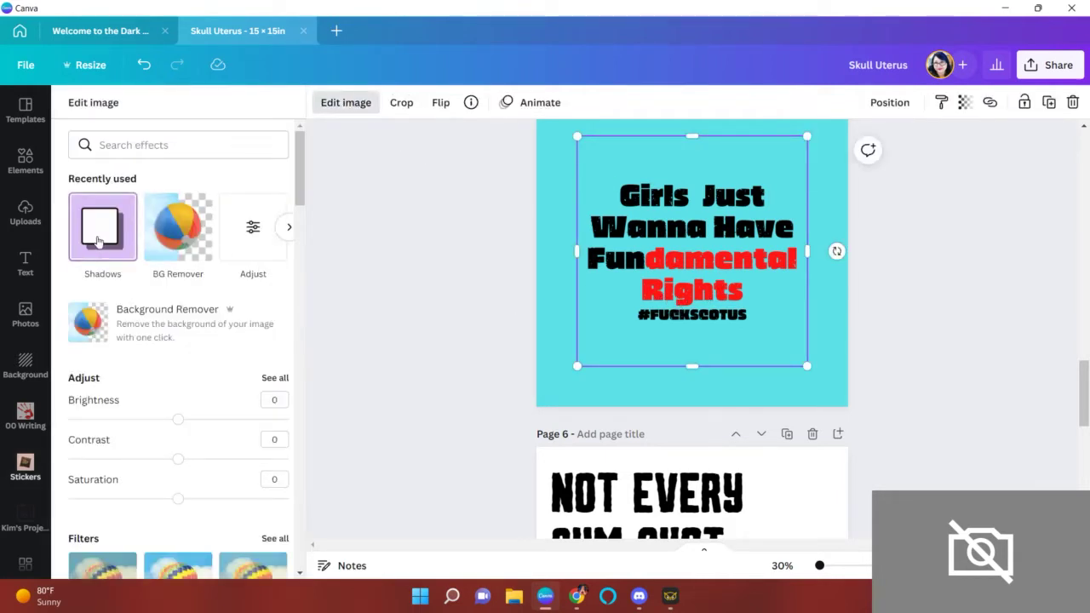
pyautogui.click(99, 242)
pyautogui.click(178, 183)
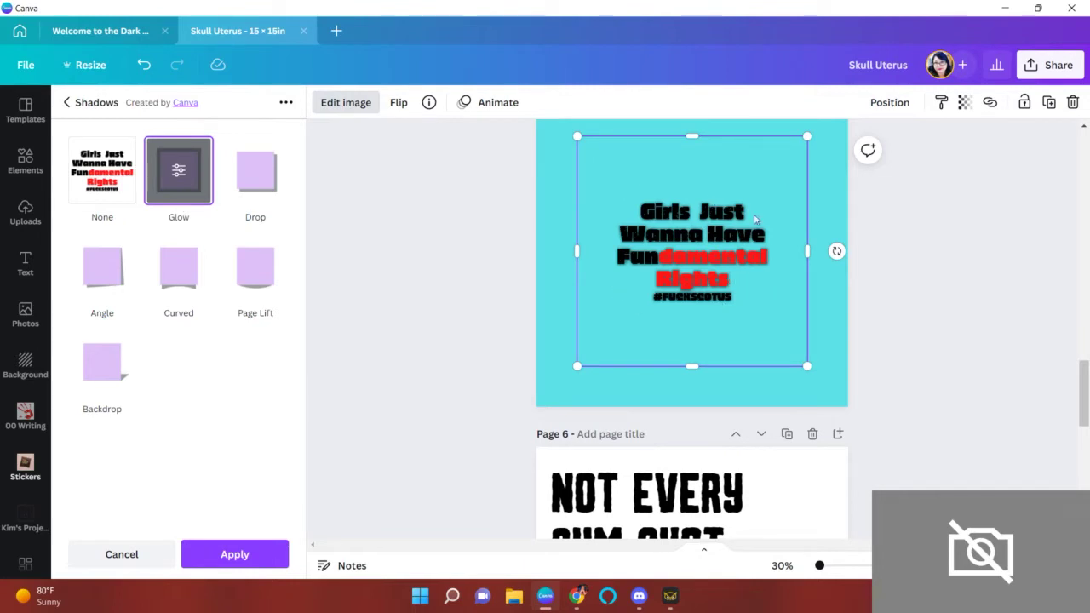
# Turn the glow into a solid white border with size 31, transparency 99 and blur 0, and apply it.
pyautogui.click(180, 173)
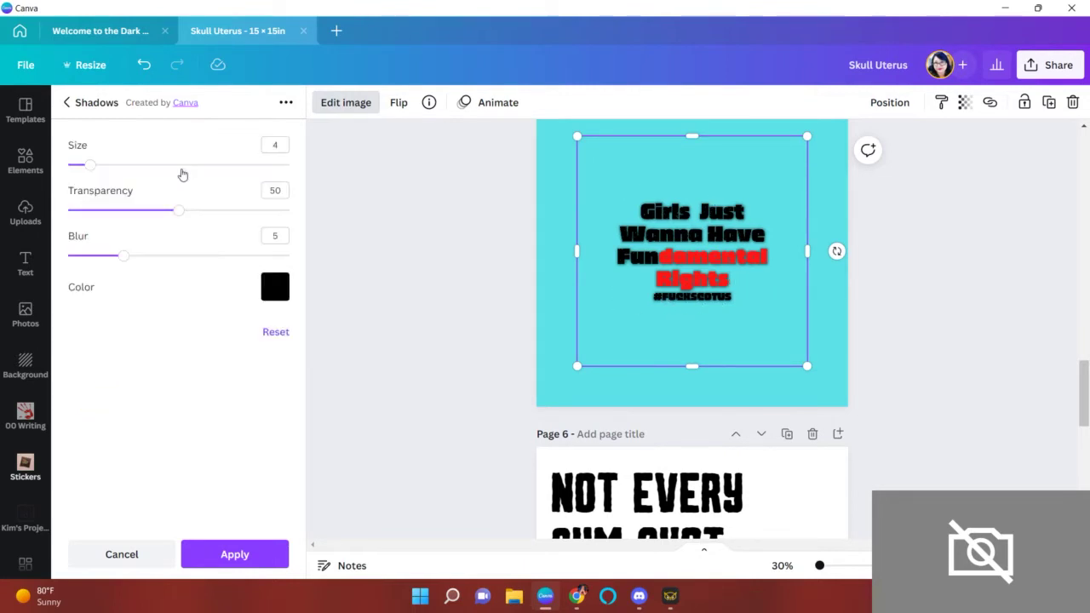
pyautogui.click(290, 213)
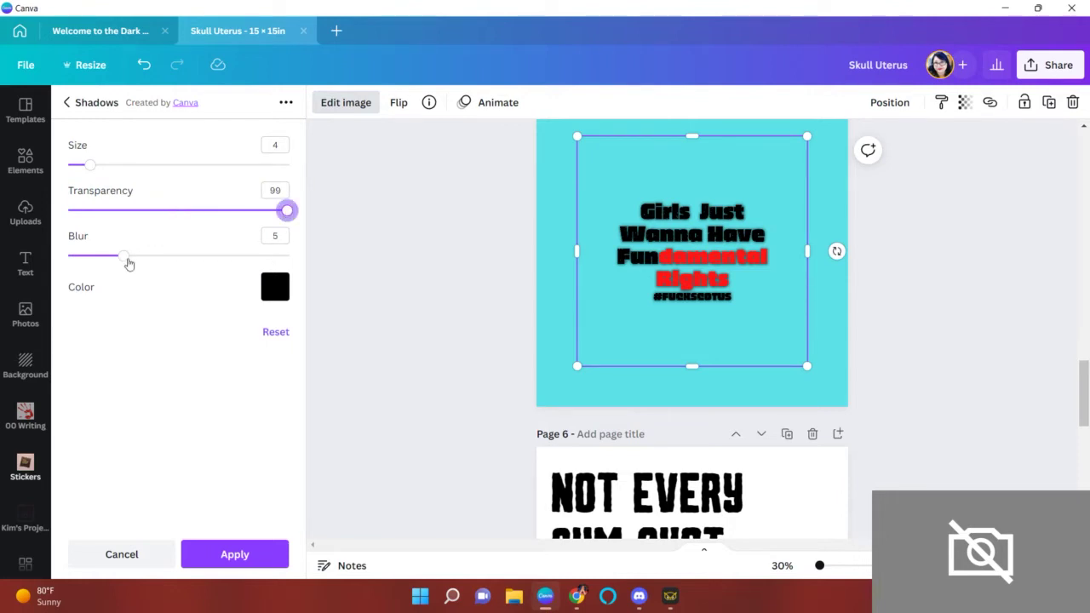
pyautogui.moveTo(127, 260); pyautogui.dragTo(68, 255)
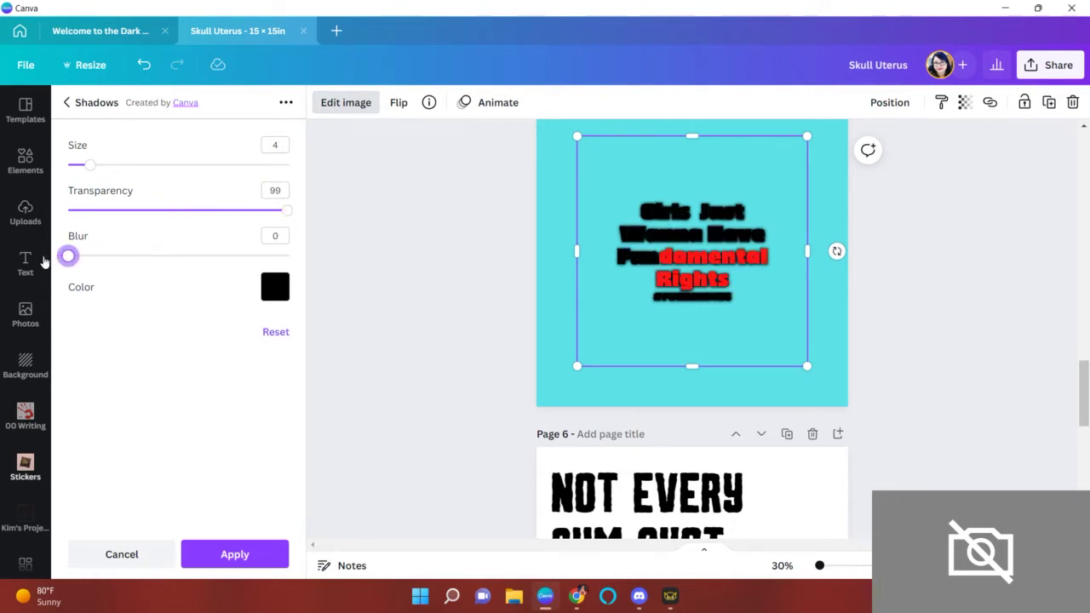
pyautogui.click(280, 288)
pyautogui.click(285, 385)
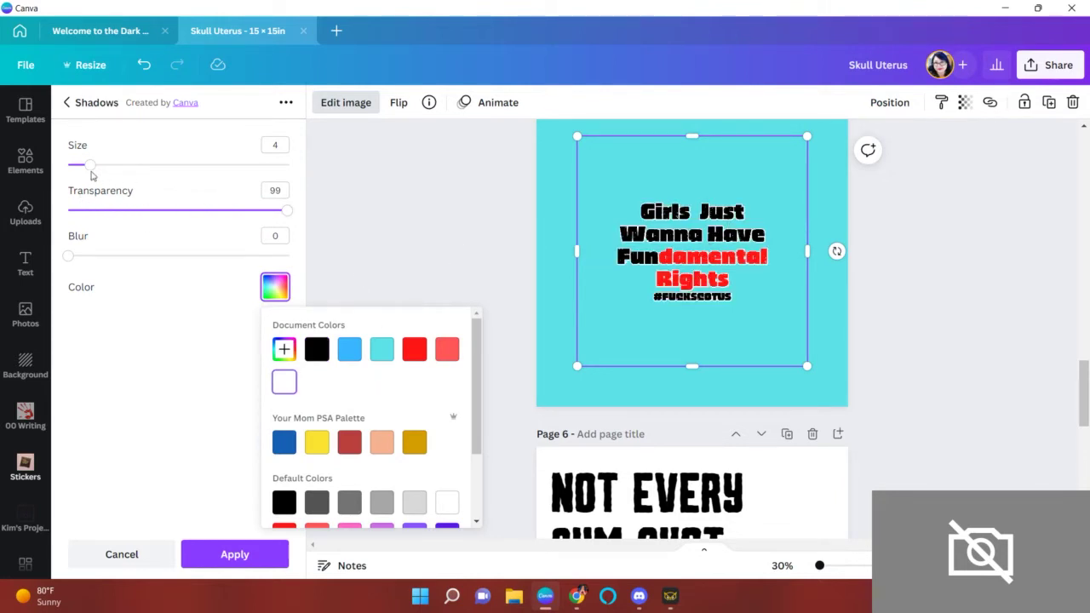
pyautogui.moveTo(89, 168); pyautogui.dragTo(239, 175)
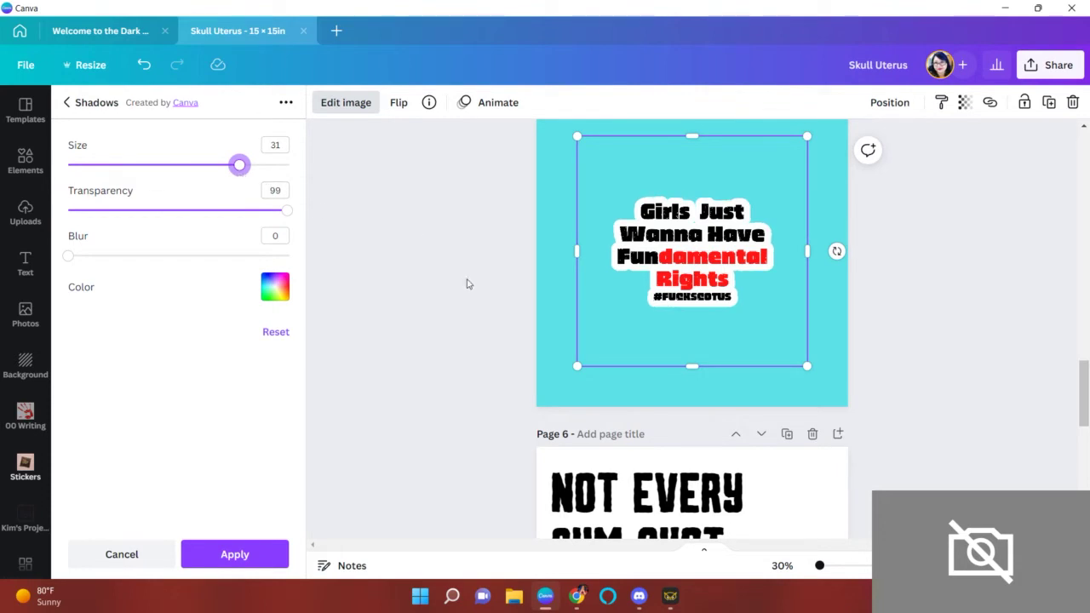
pyautogui.click(259, 554)
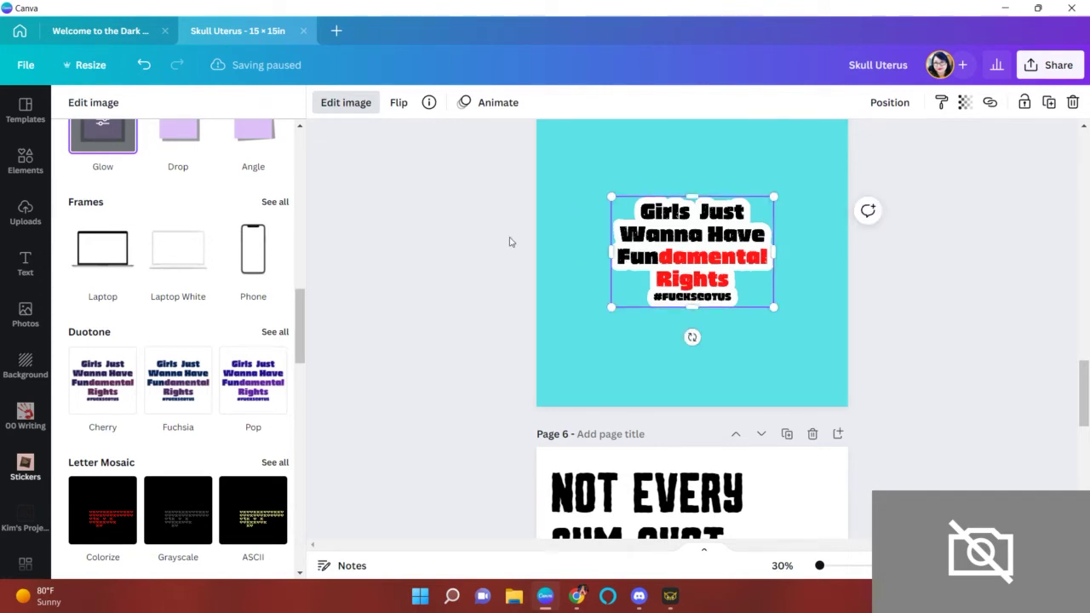
# Enlarge the white-bordered sticker on page 5 and add a thin dark glow around its border.
pyautogui.moveTo(610, 197); pyautogui.dragTo(547, 154)
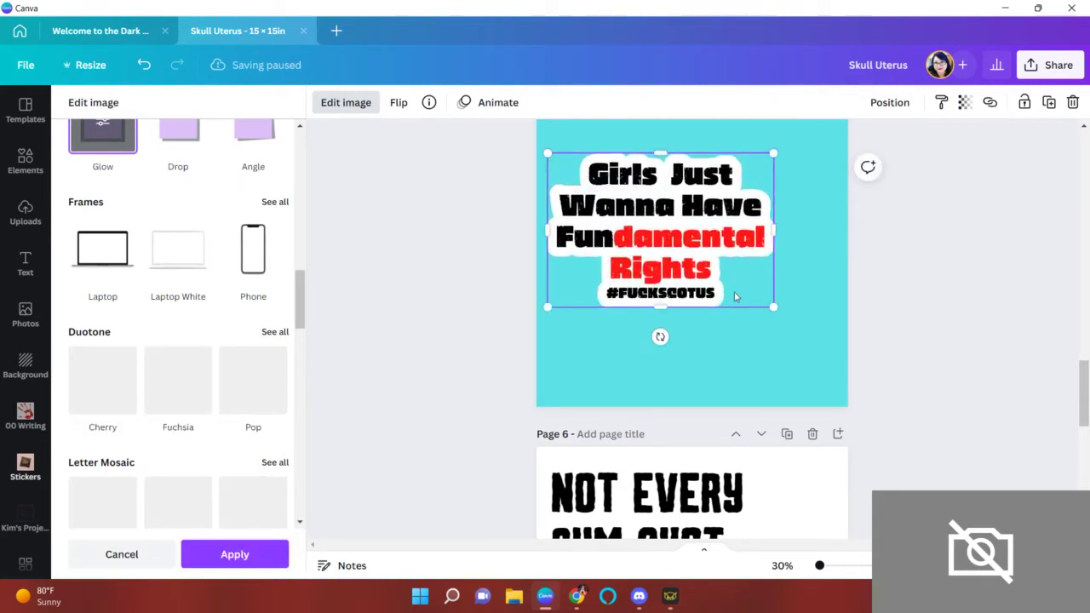
pyautogui.moveTo(772, 307); pyautogui.dragTo(841, 354)
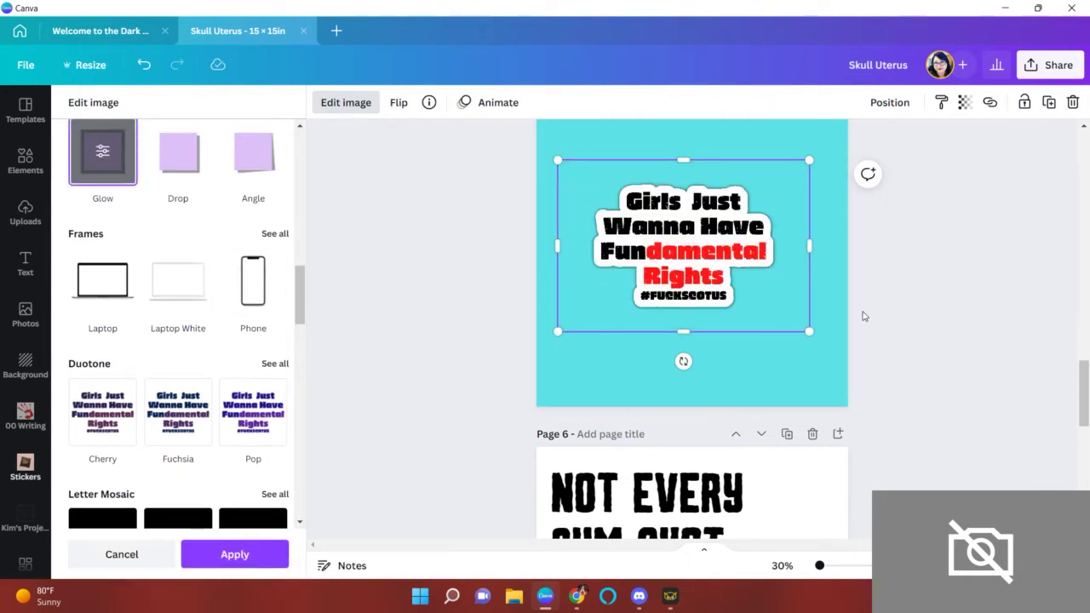
pyautogui.click(920, 336)
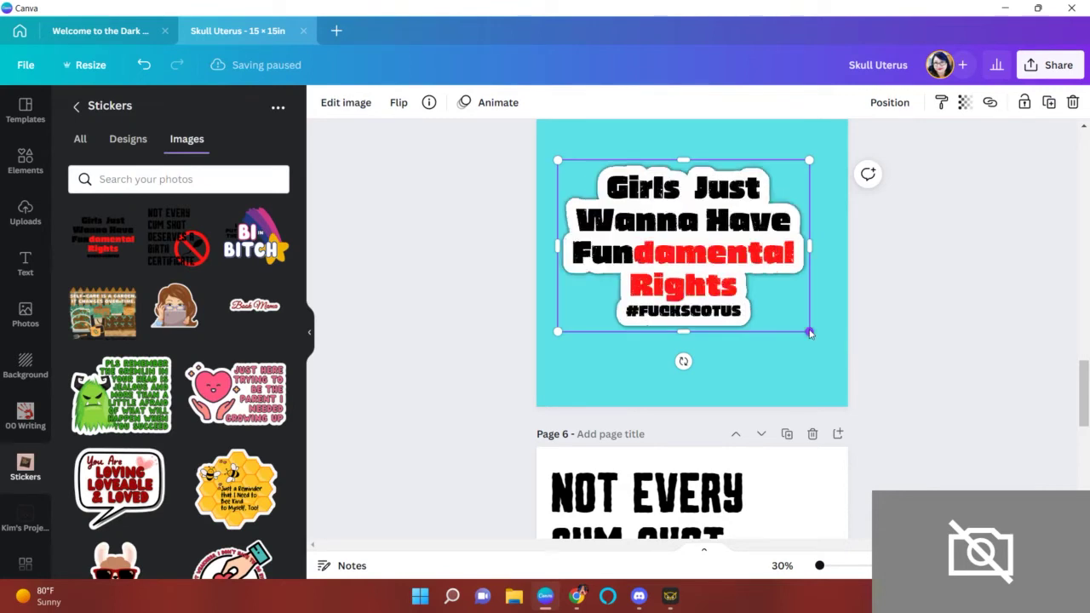
# Enlarge the bordered sticker further so that its frame spans the full width of page 5.
pyautogui.click(815, 339)
pyautogui.click(763, 307)
pyautogui.moveTo(778, 312); pyautogui.dragTo(842, 358)
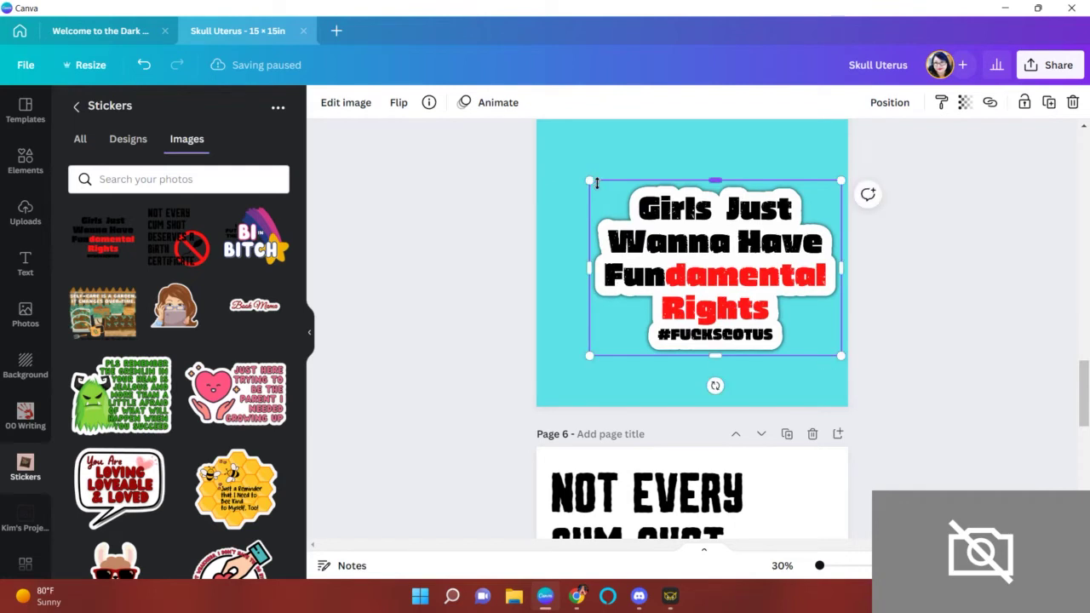
pyautogui.moveTo(591, 181); pyautogui.dragTo(534, 143)
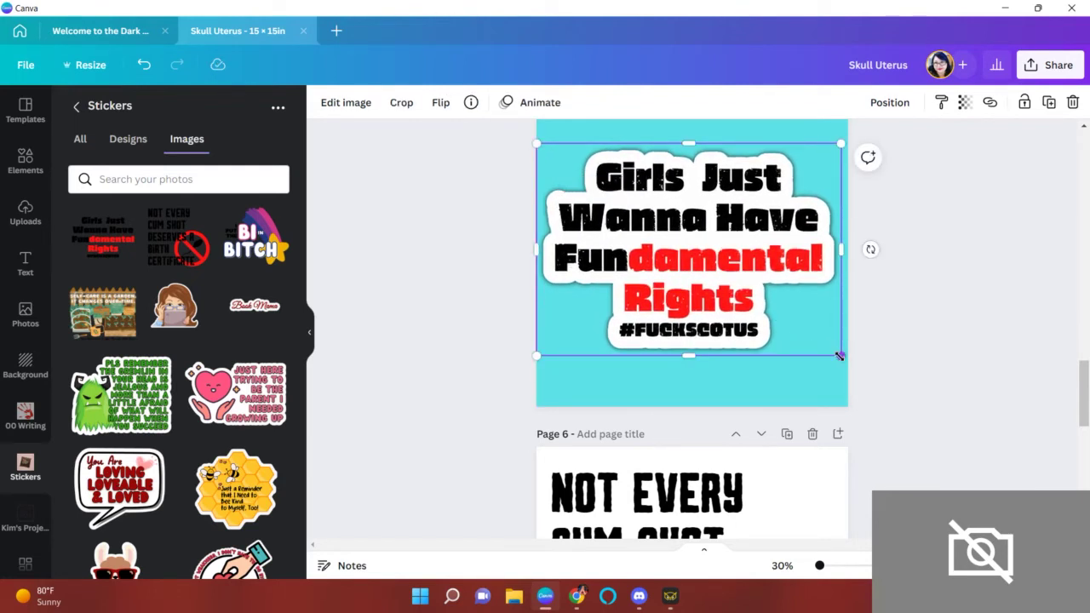
pyautogui.moveTo(841, 356); pyautogui.dragTo(847, 360)
# Set up a PNG download with a transparent background for the current page 5 only.
pyautogui.click(1060, 71)
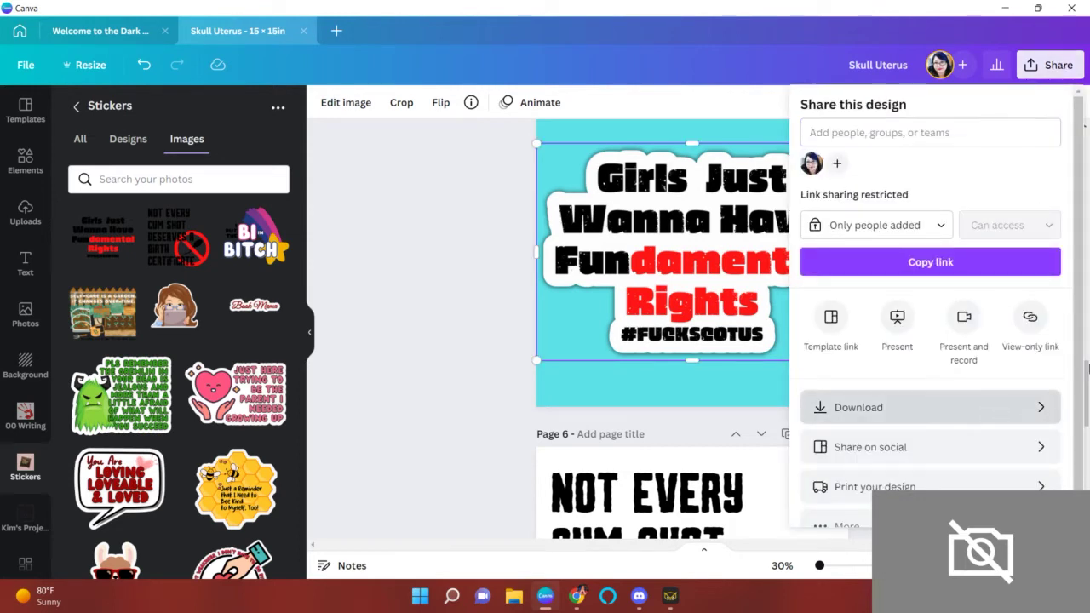
pyautogui.click(994, 408)
pyautogui.click(831, 255)
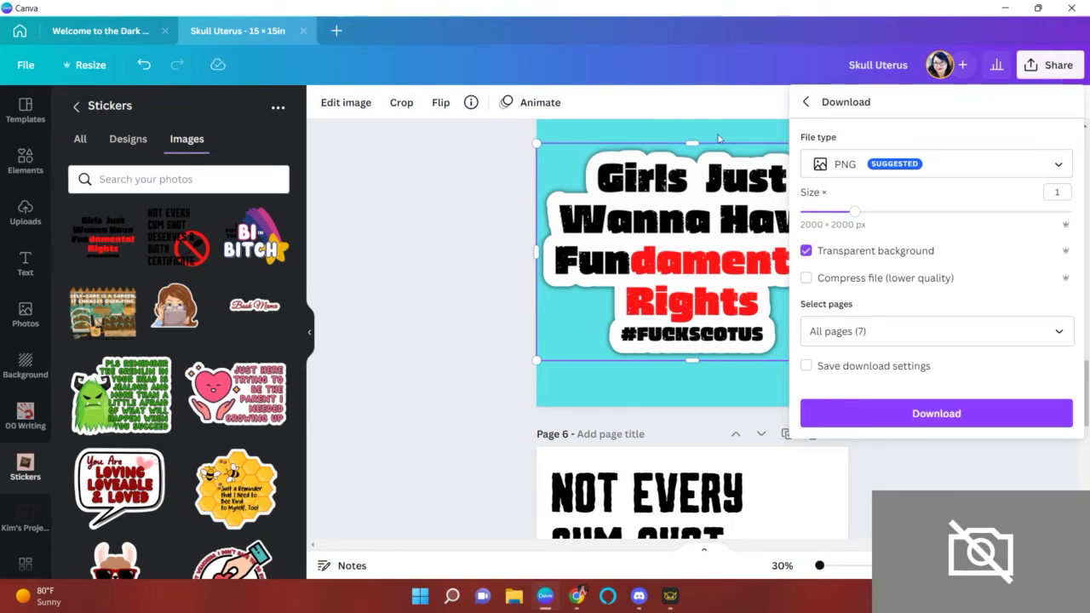
pyautogui.click(1061, 331)
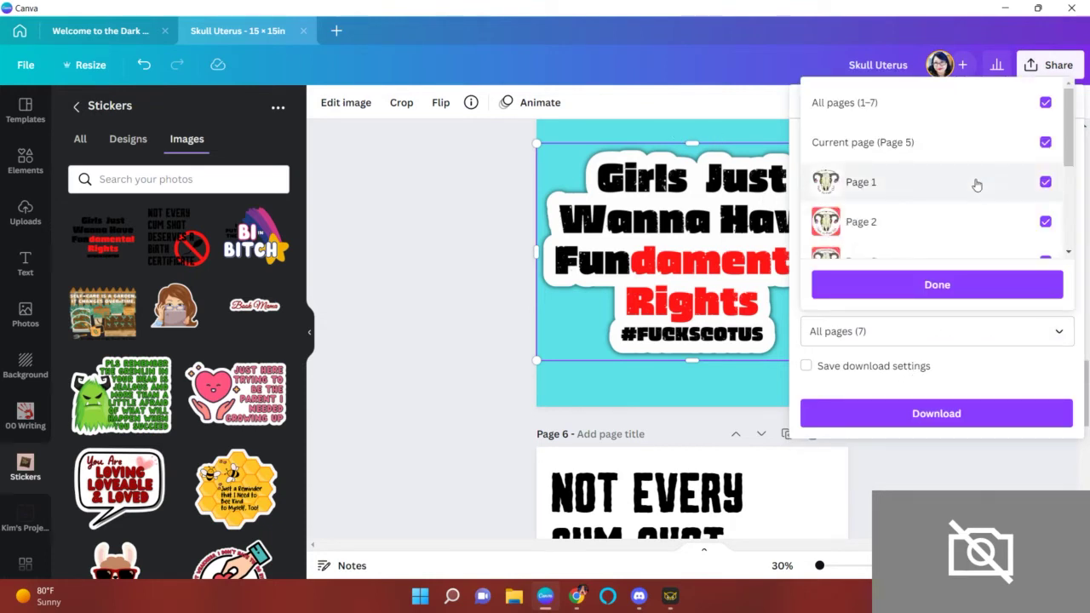
pyautogui.click(1046, 102)
pyautogui.click(1046, 142)
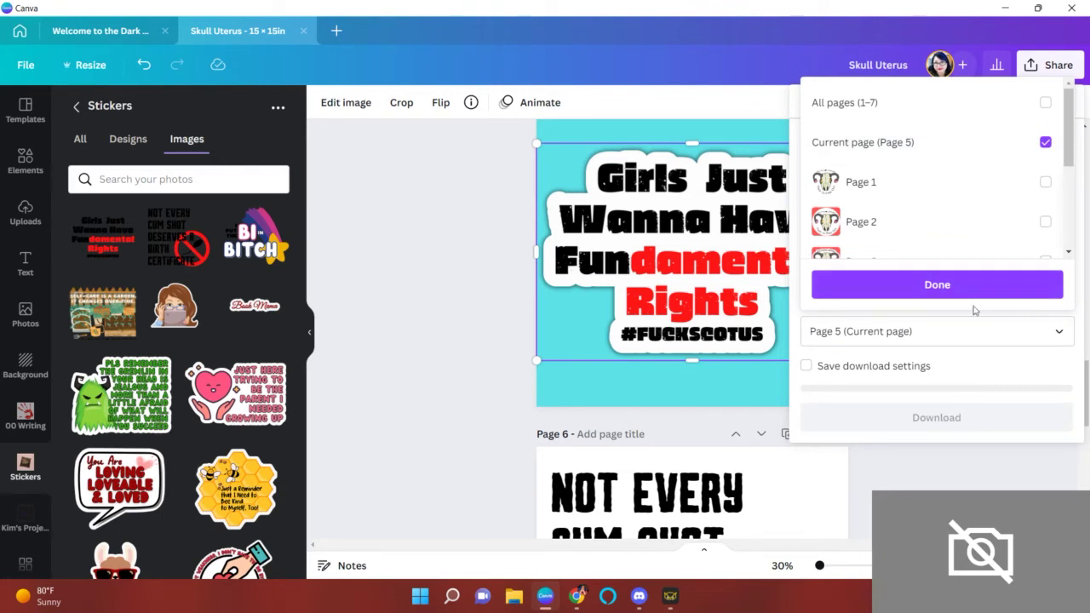
pyautogui.click(956, 288)
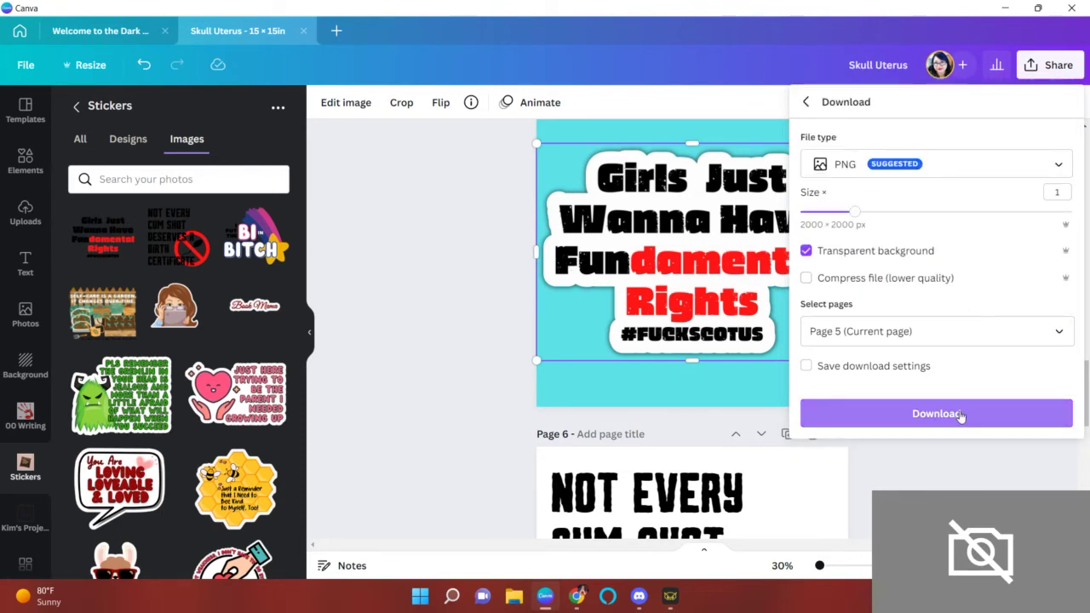
# Set the download size multiplier to 1.5 for 3000 × 3000 px, keep page 5 selected, and start the download.
pyautogui.click(909, 212)
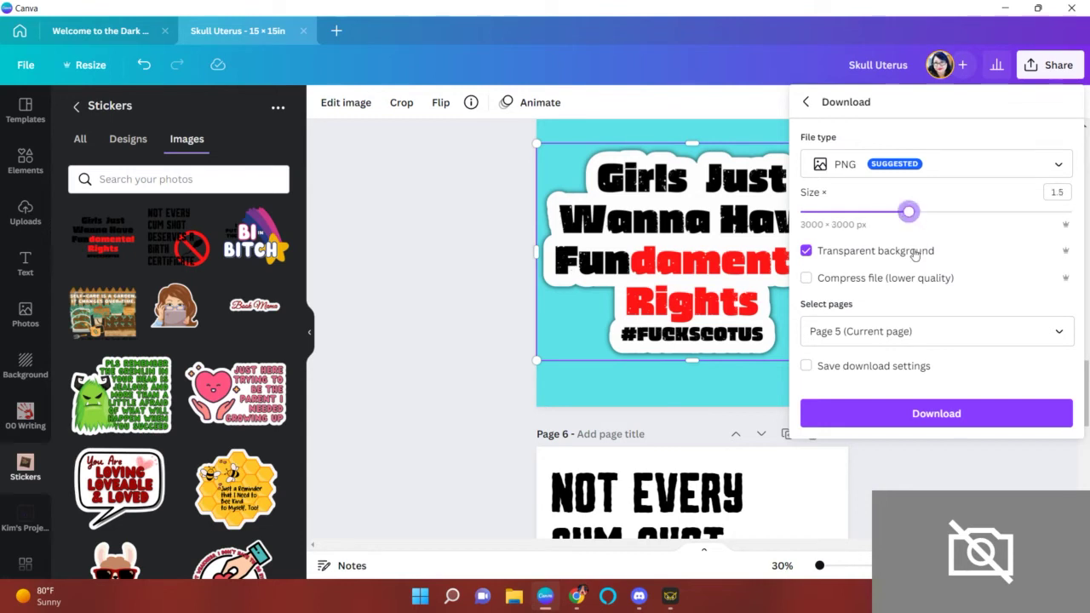
pyautogui.click(972, 331)
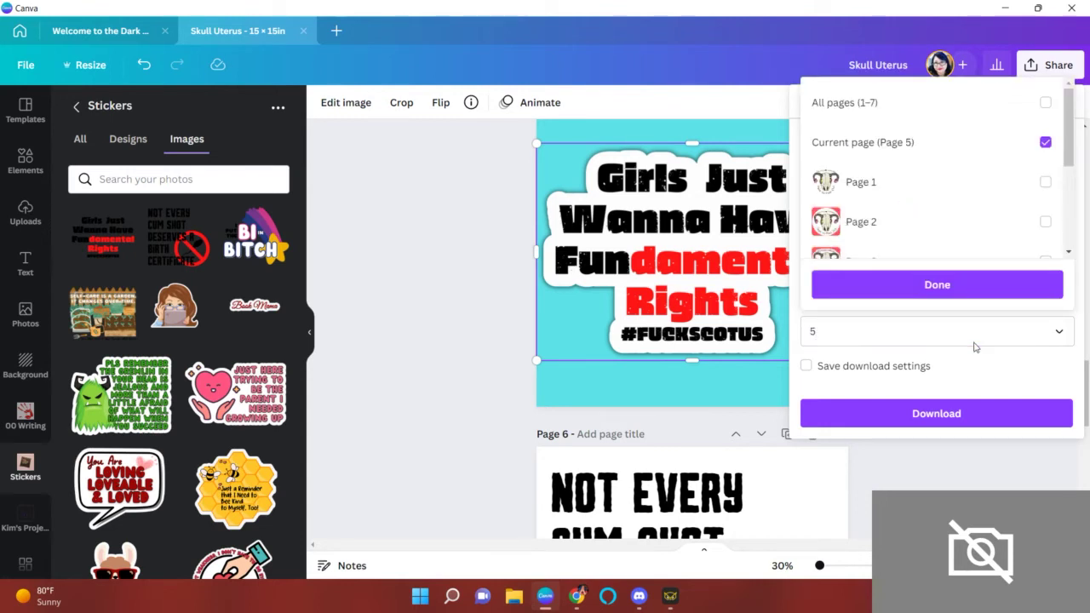
pyautogui.click(1041, 288)
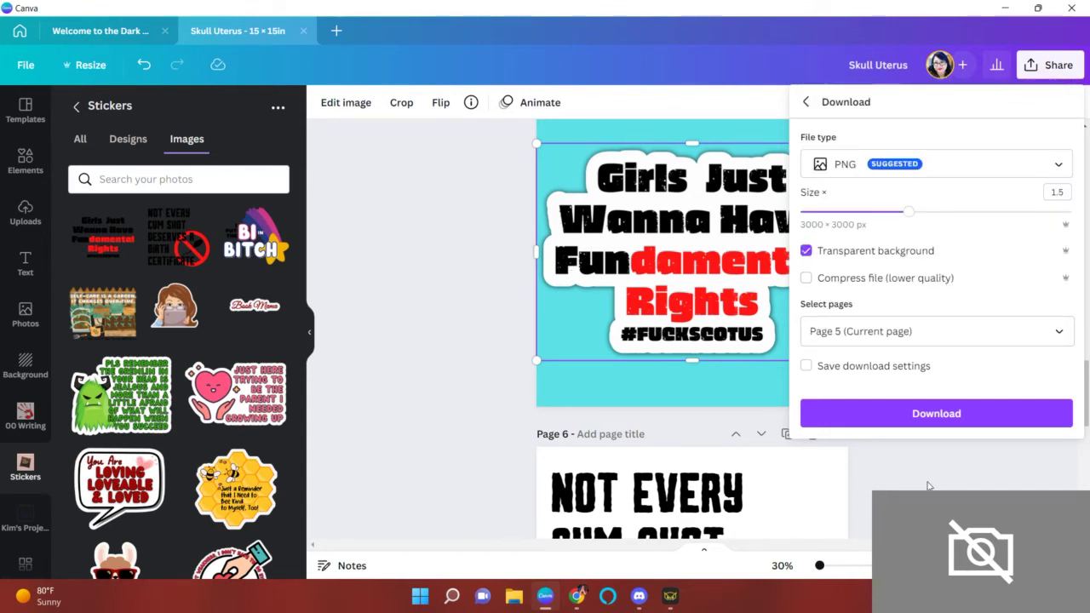
pyautogui.click(936, 425)
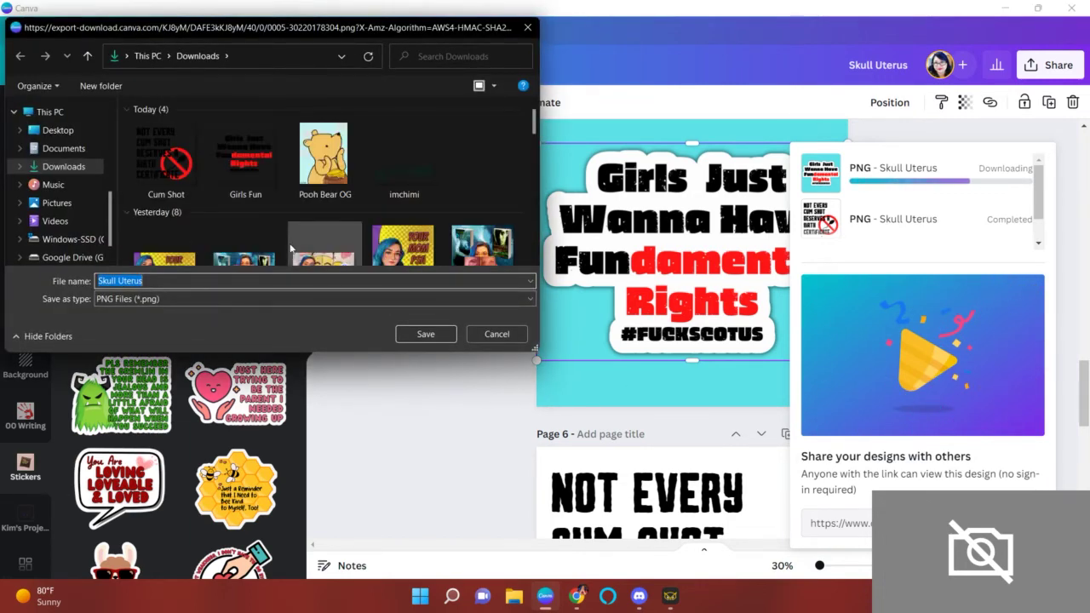
# Save the PNG as "Girls Fun" in the Downloads folder and return to the design.
pyautogui.click(252, 152)
pyautogui.click(426, 334)
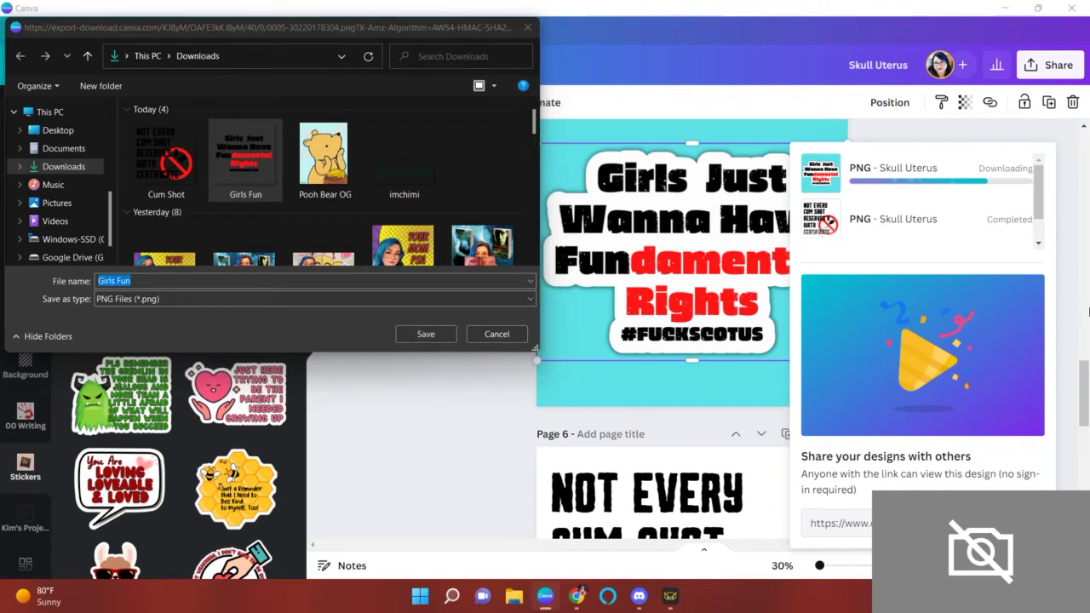
pyautogui.click(588, 302)
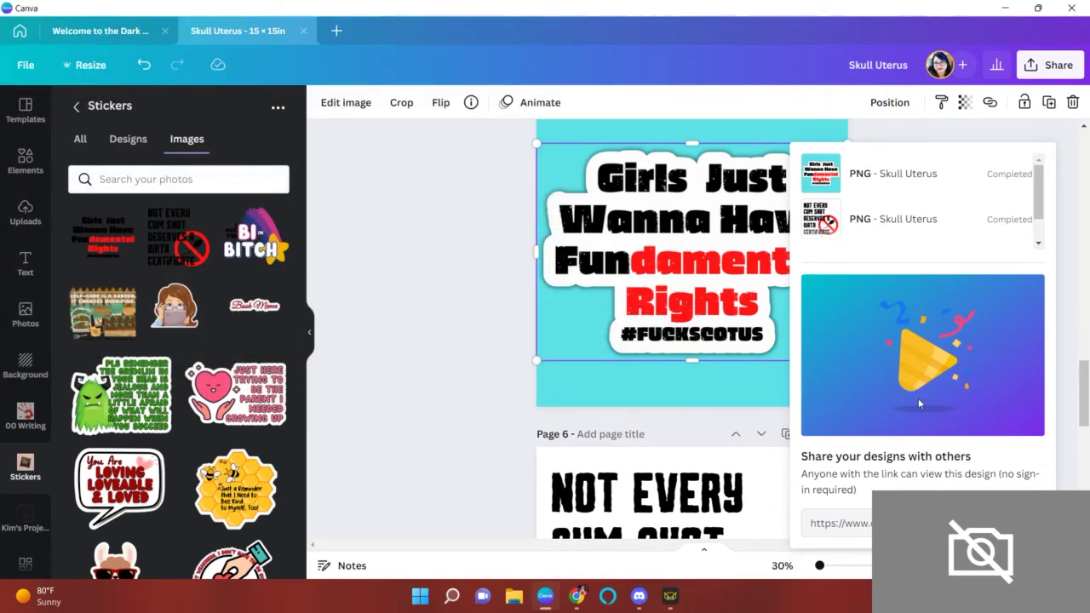
pyautogui.click(474, 407)
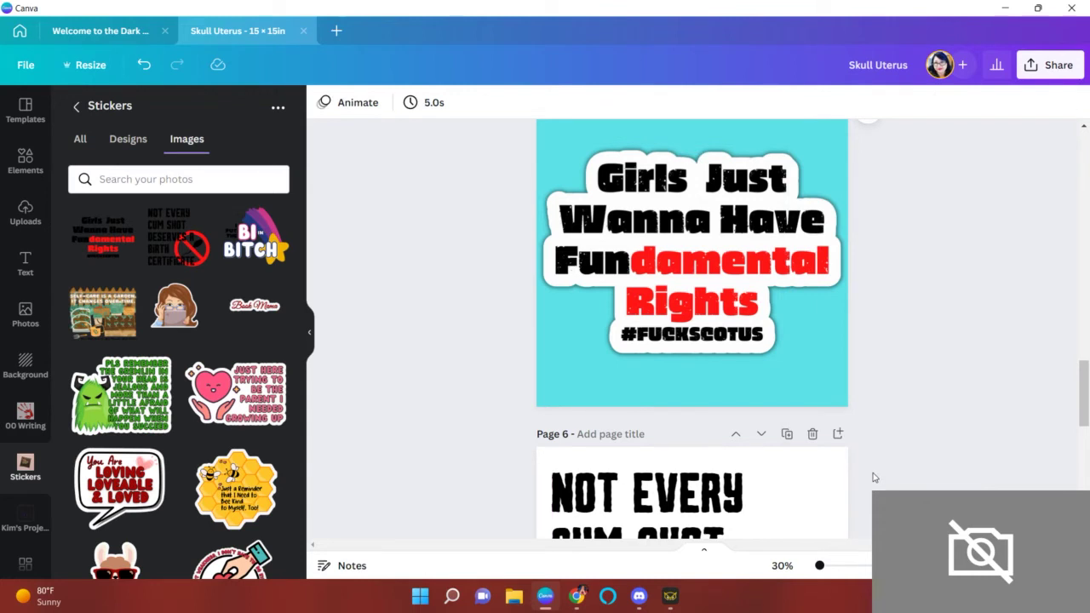
# Duplicate page 5 and delete the bordered sticker from the copy, leaving only its turquoise background.
pyautogui.scroll(-2, 876, 464)
pyautogui.scroll(3, 878, 436)
pyautogui.click(786, 153)
pyautogui.click(724, 359)
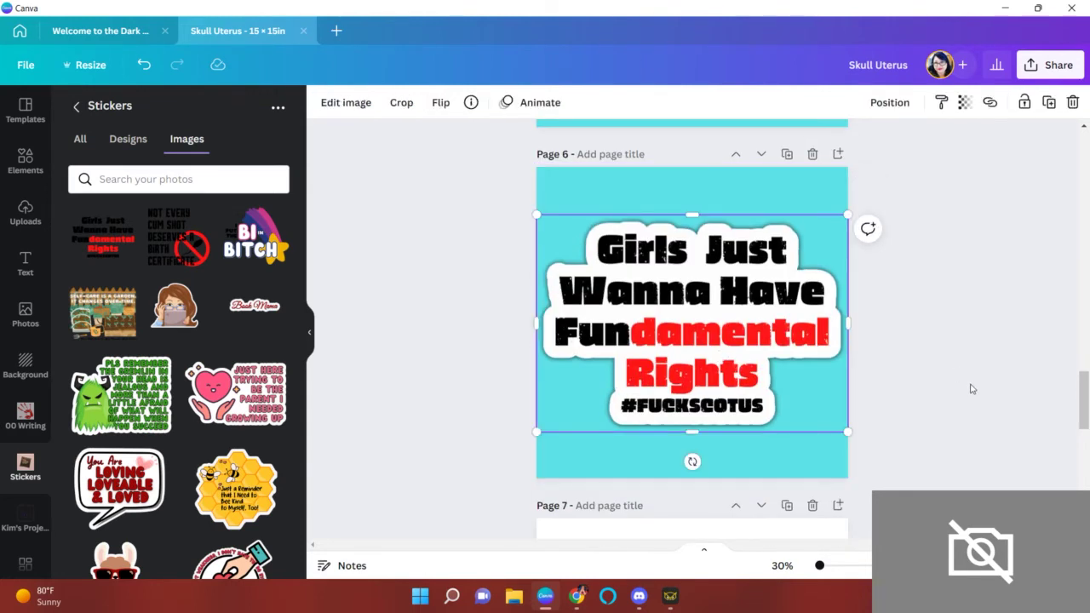
pyautogui.press('Delete')
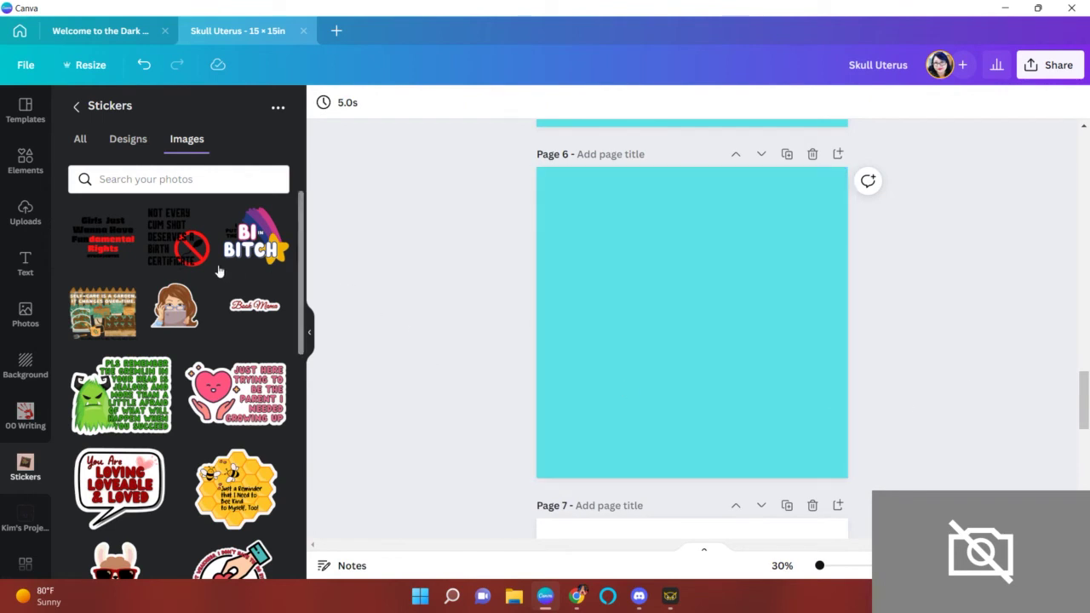
# Upload the "Girls Fun" PNG from Downloads into the Stickers folder, previewing the files as extra large icons.
pyautogui.click(277, 107)
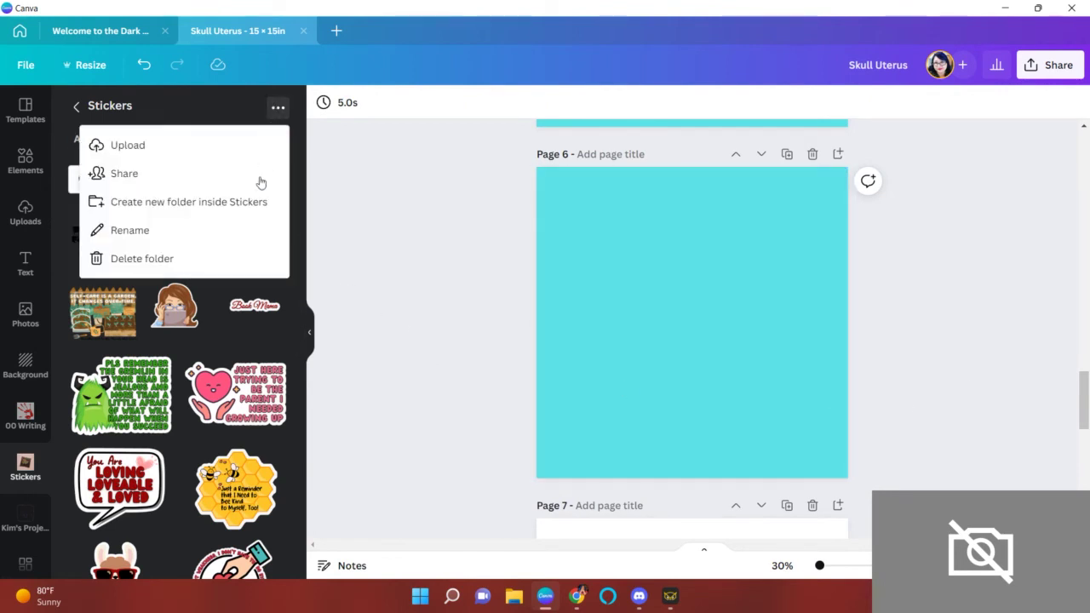
pyautogui.click(143, 155)
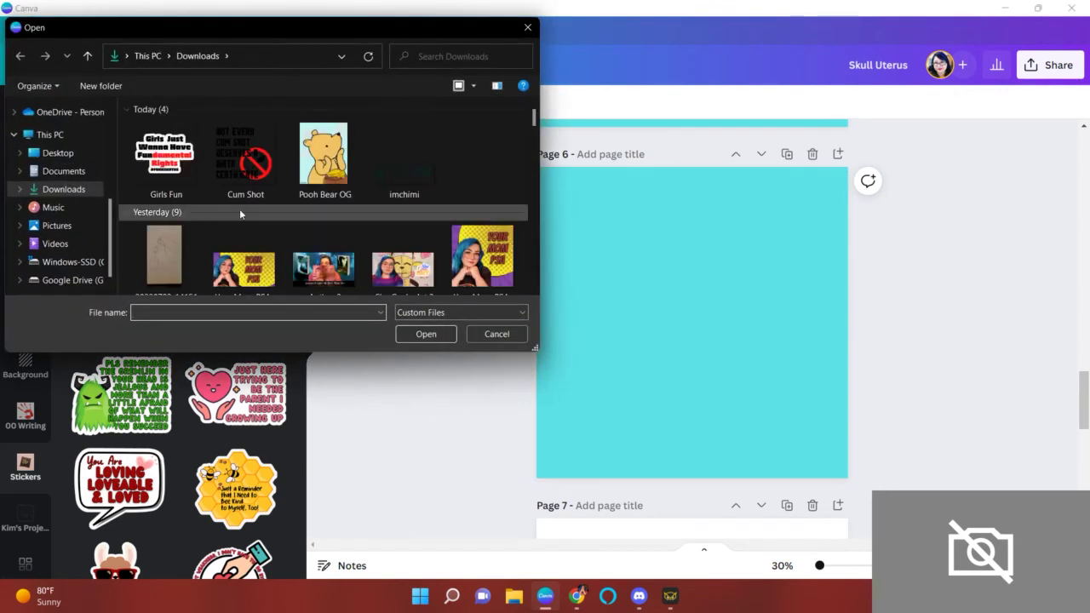
pyautogui.click(180, 162)
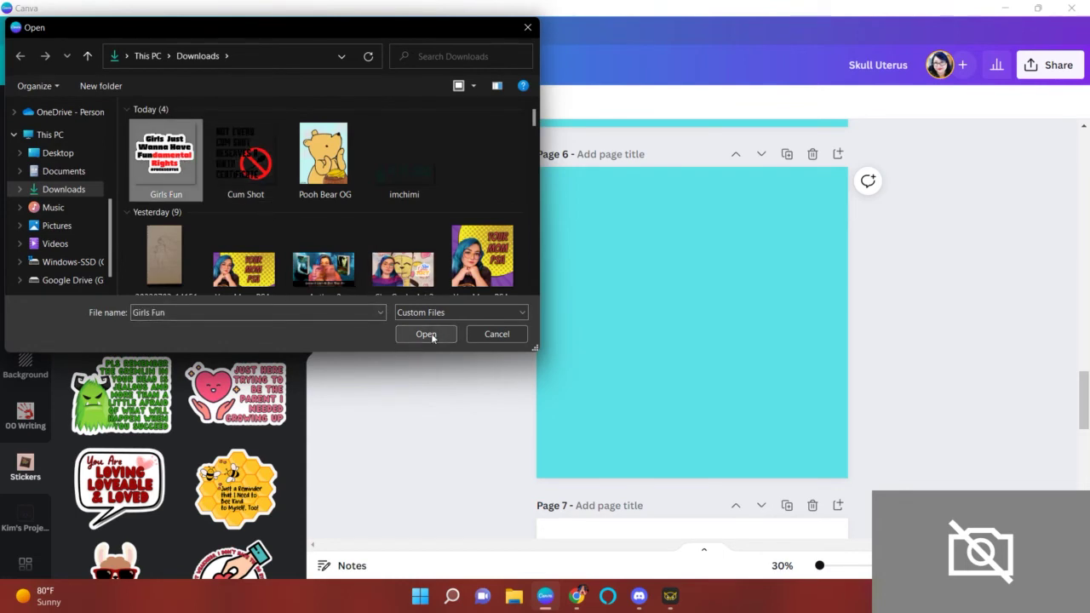
pyautogui.click(475, 87)
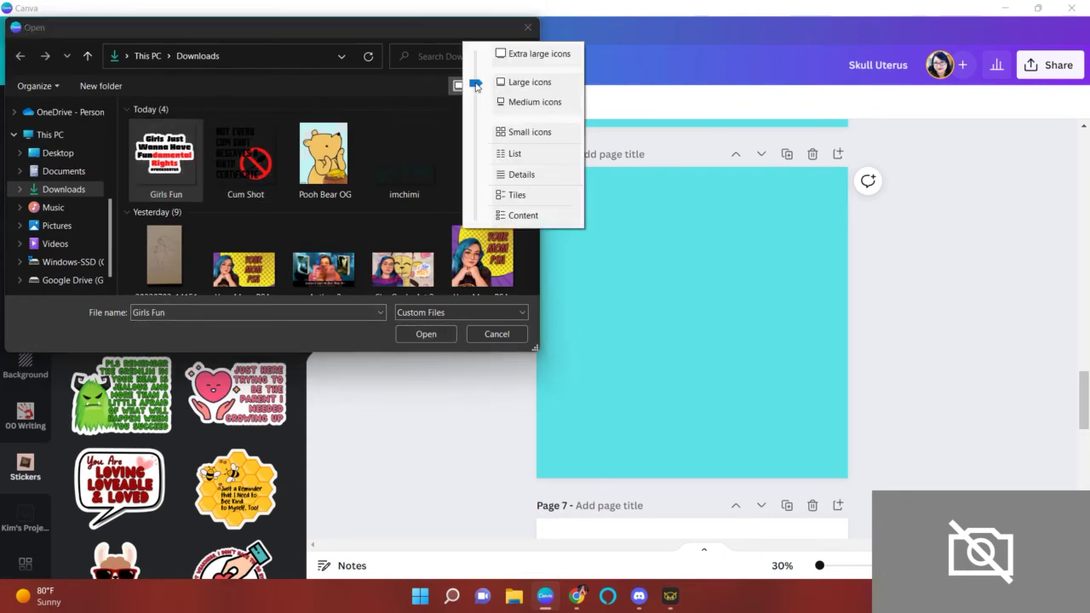
pyautogui.click(525, 52)
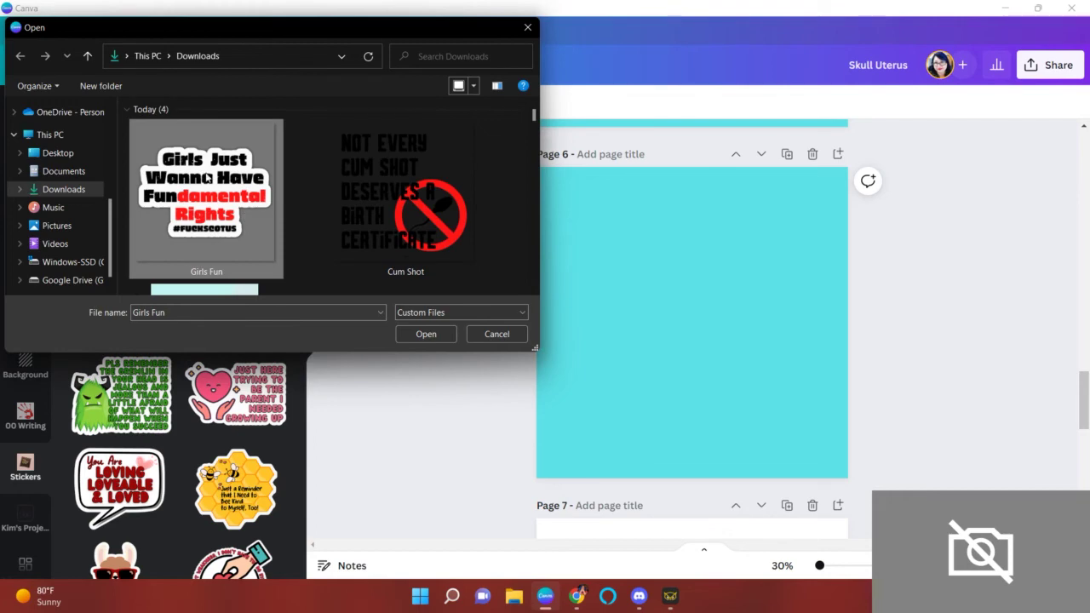
pyautogui.click(426, 336)
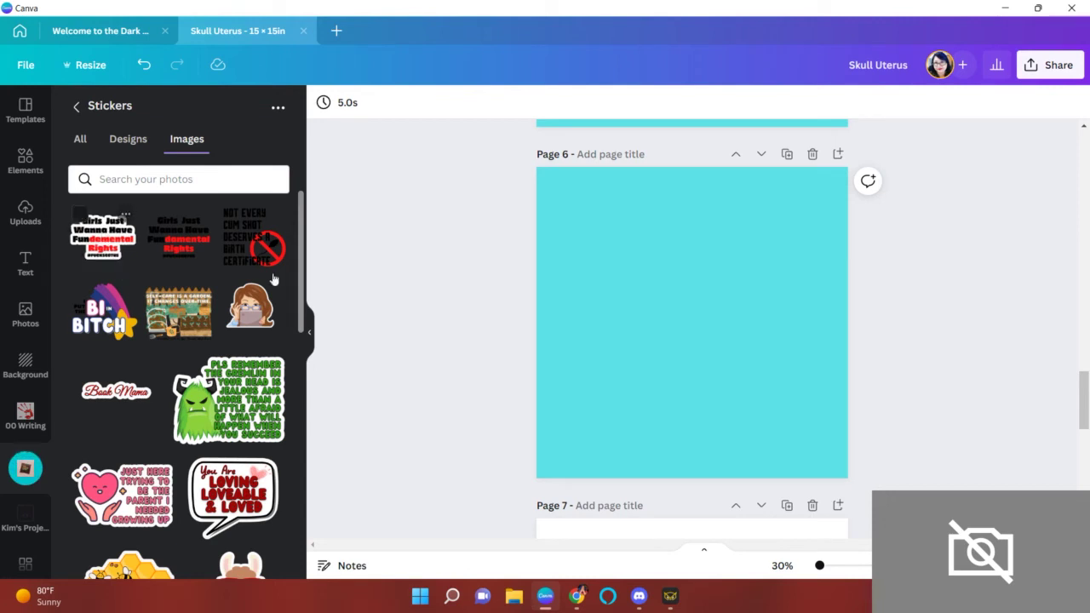
# Place the uploaded "Girls Fun" sticker on the blank page 6 to check it, remove it and delete that page.
pyautogui.click(102, 239)
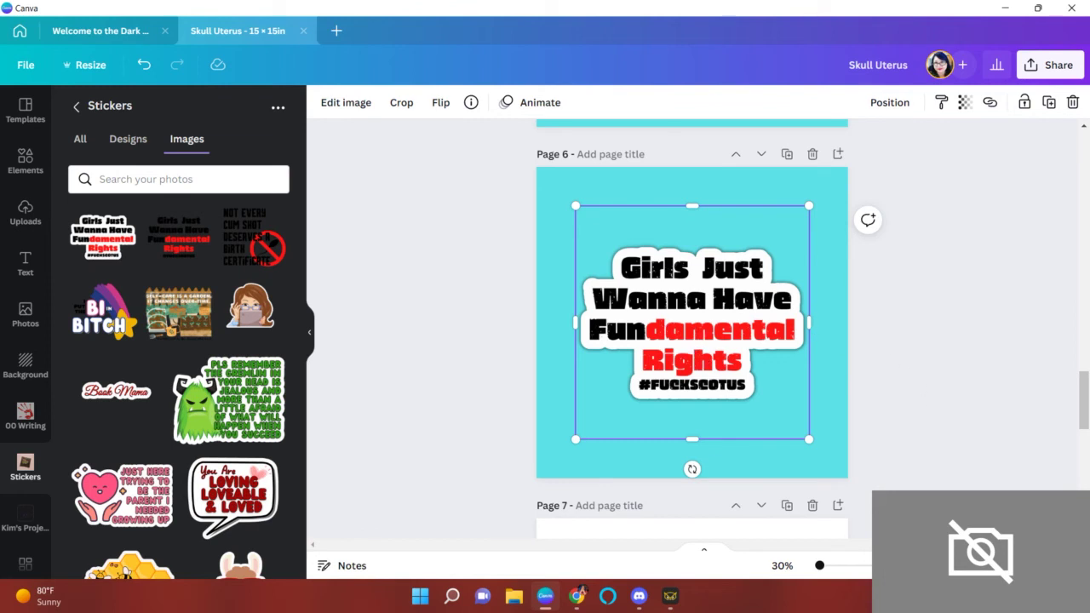
pyautogui.press('Delete')
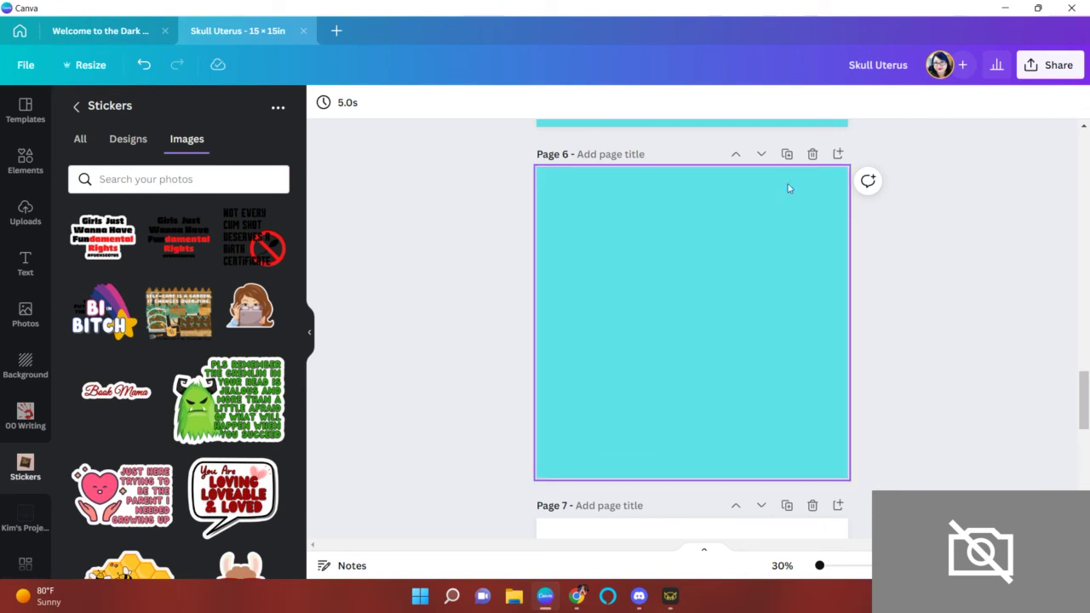
pyautogui.click(813, 154)
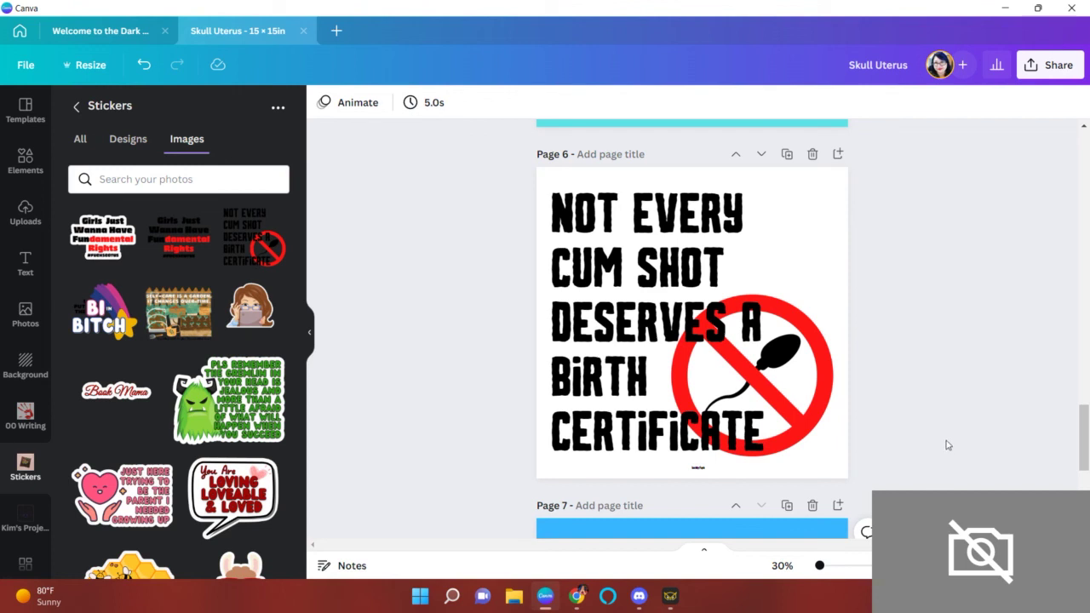
# Delete the tiny text line beneath the "Birth Certificate" artwork on page 6.
pyautogui.click(697, 470)
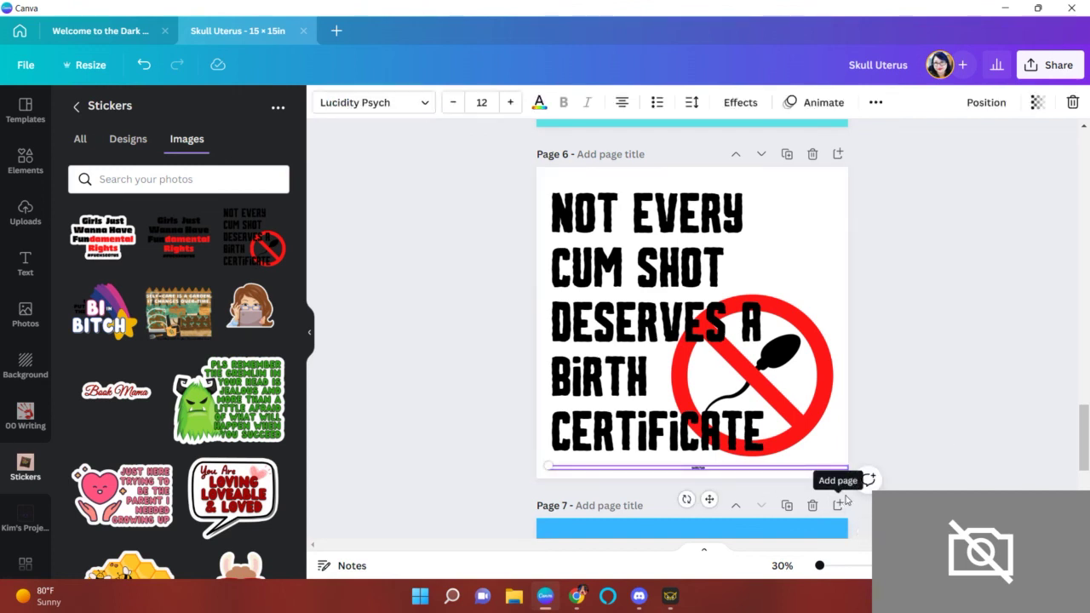
pyautogui.click(865, 480)
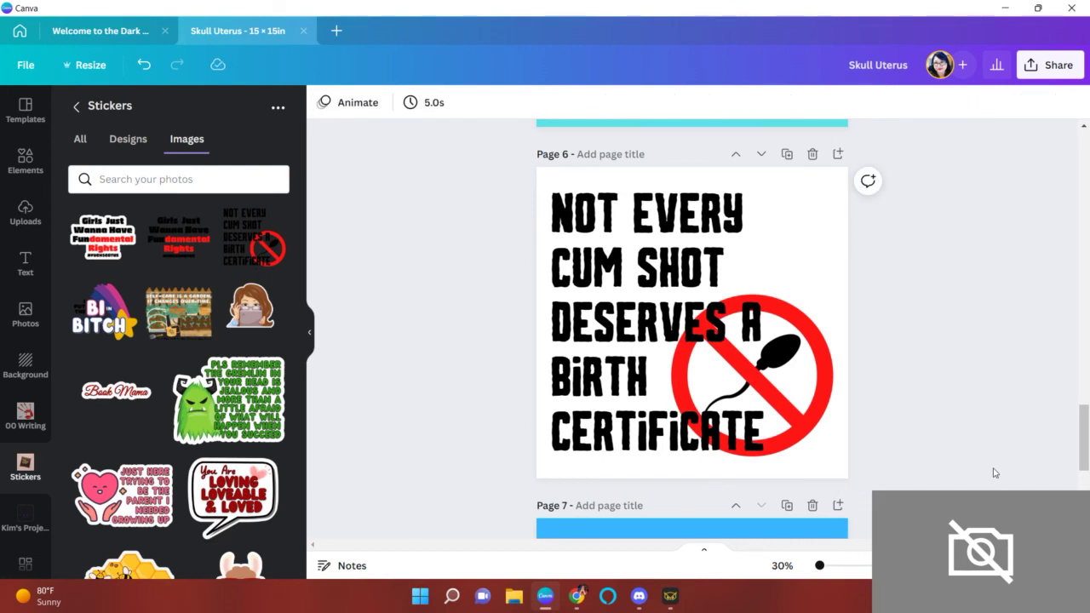
pyautogui.scroll(-1, 995, 471)
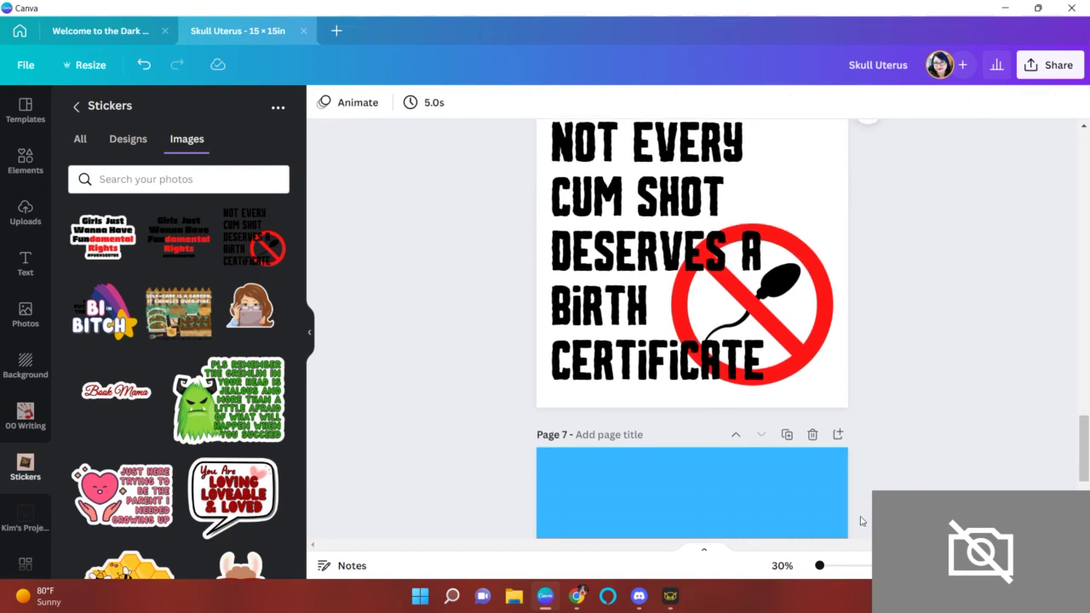